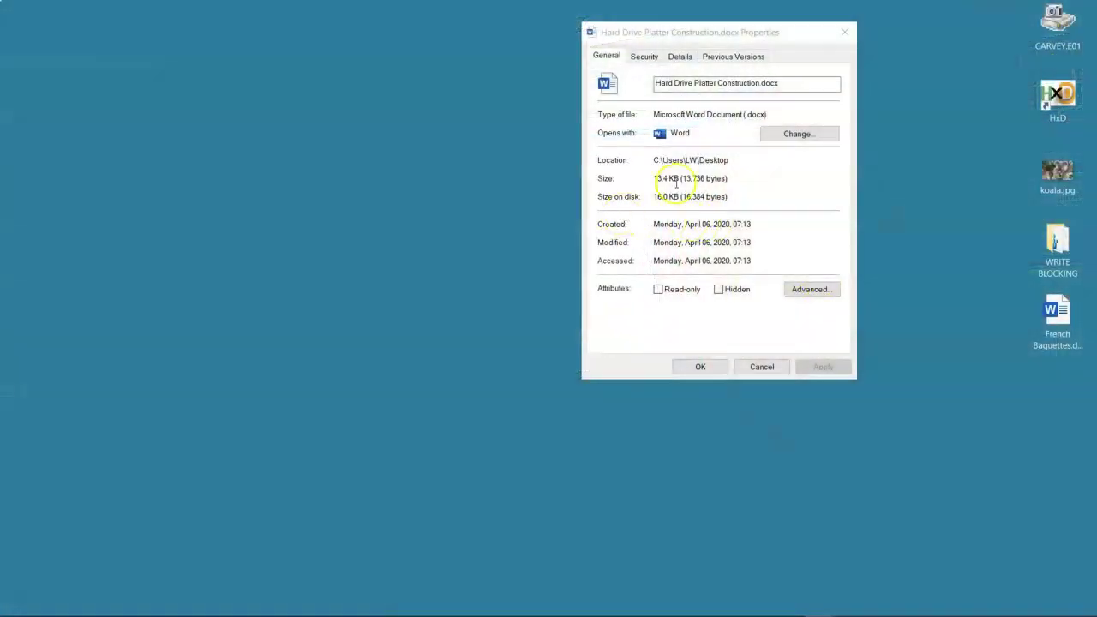
# Create a new empty text document named TEST1.txt on the desktop.
pyautogui.click(722, 178)
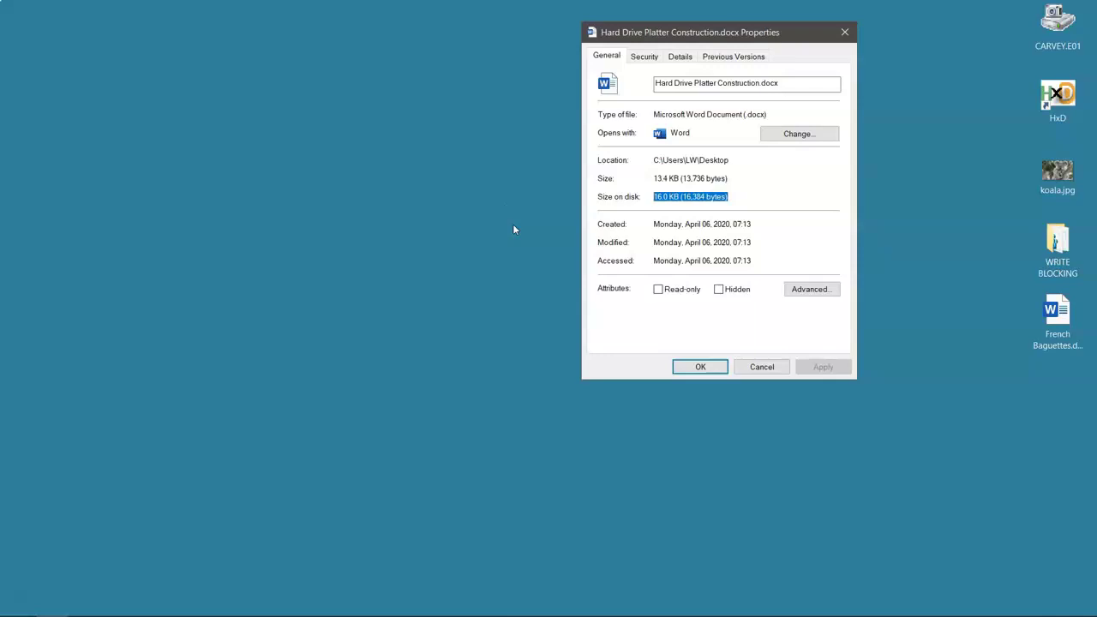
pyautogui.click(323, 223)
pyautogui.rightClick(323, 223)
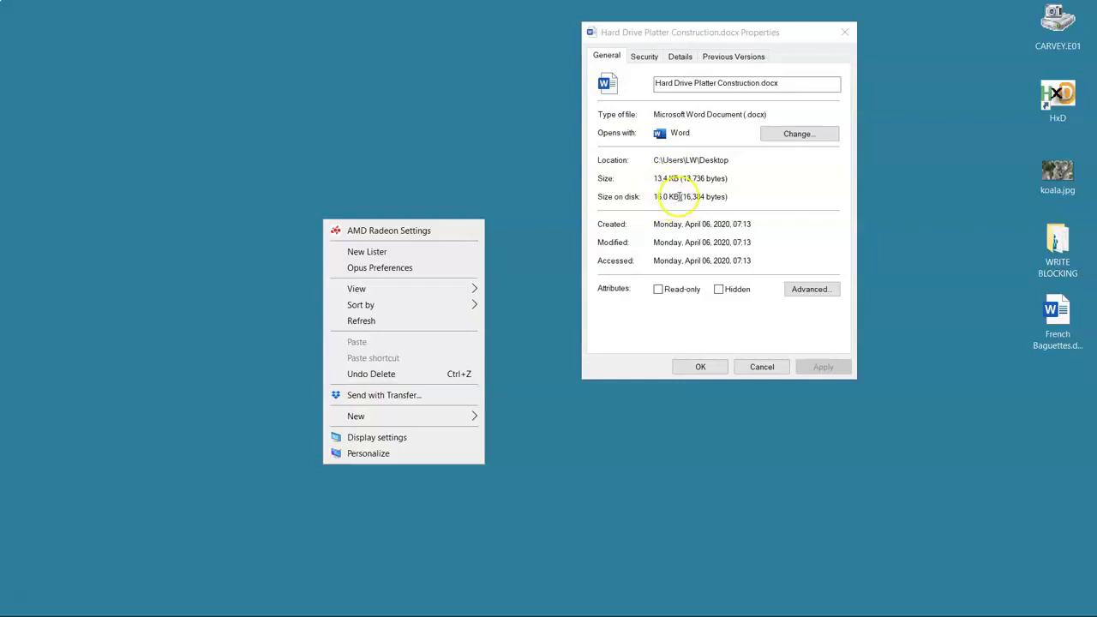
pyautogui.moveTo(403, 415)
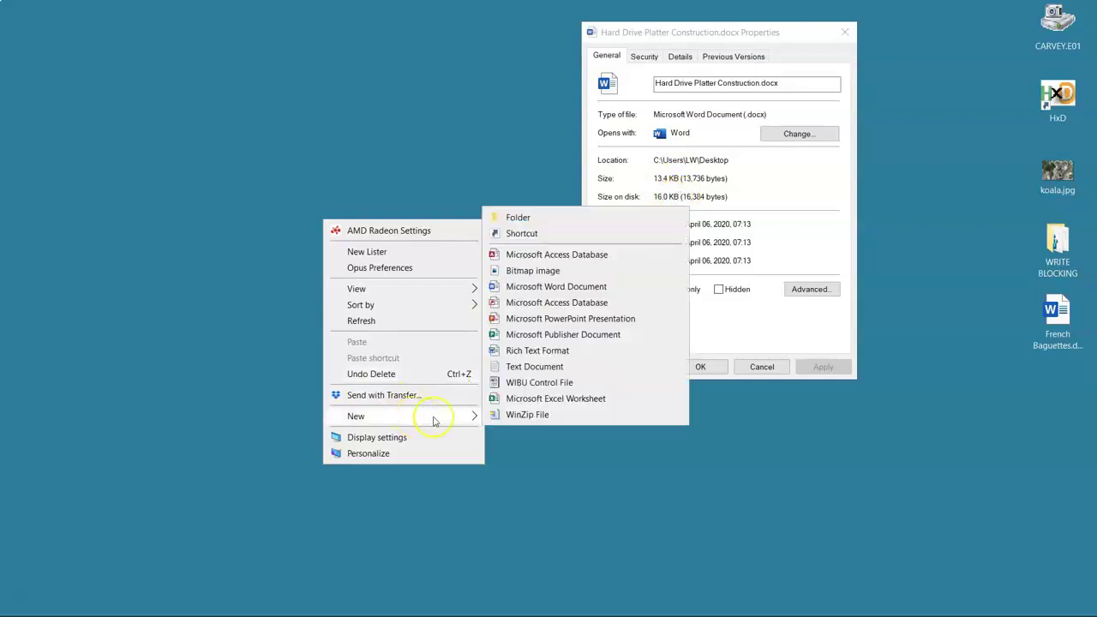
pyautogui.click(531, 367)
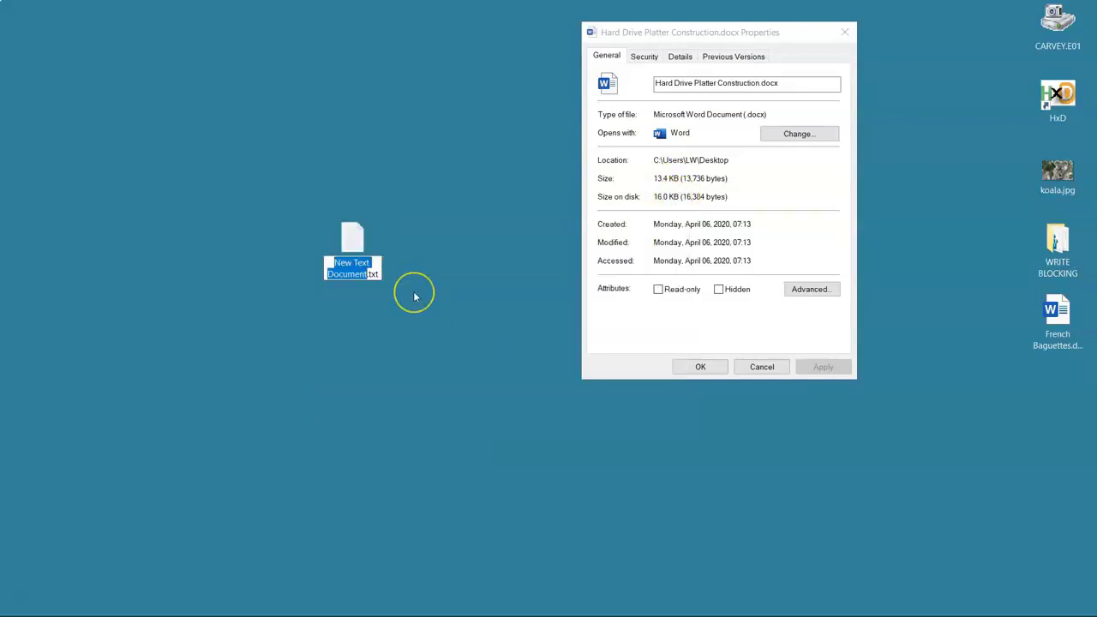
pyautogui.write('TEST !')
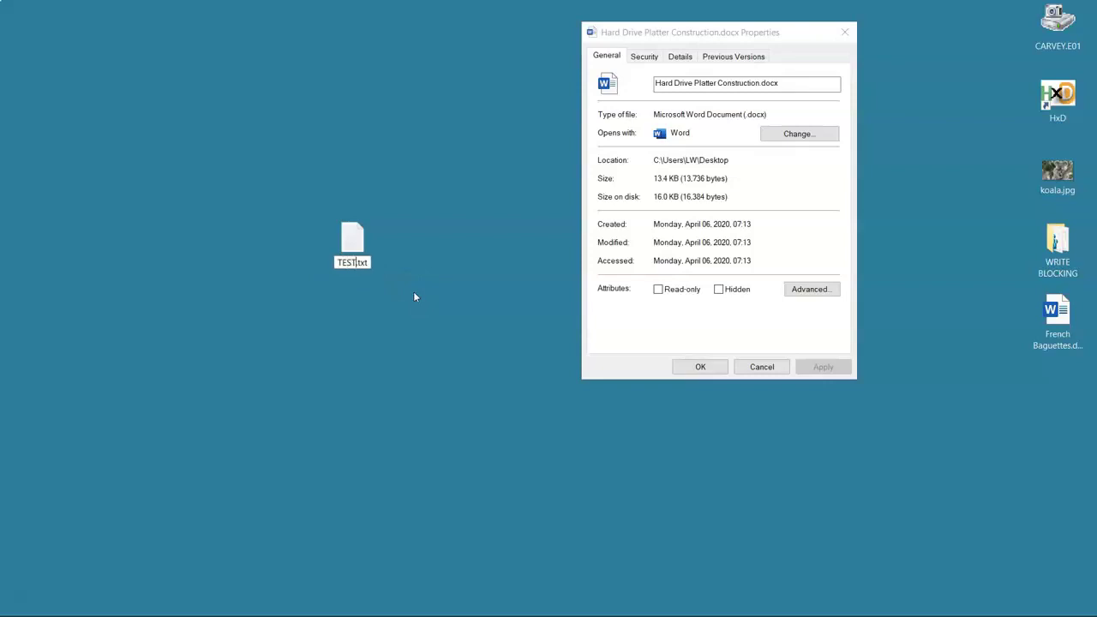
pyautogui.write('1')
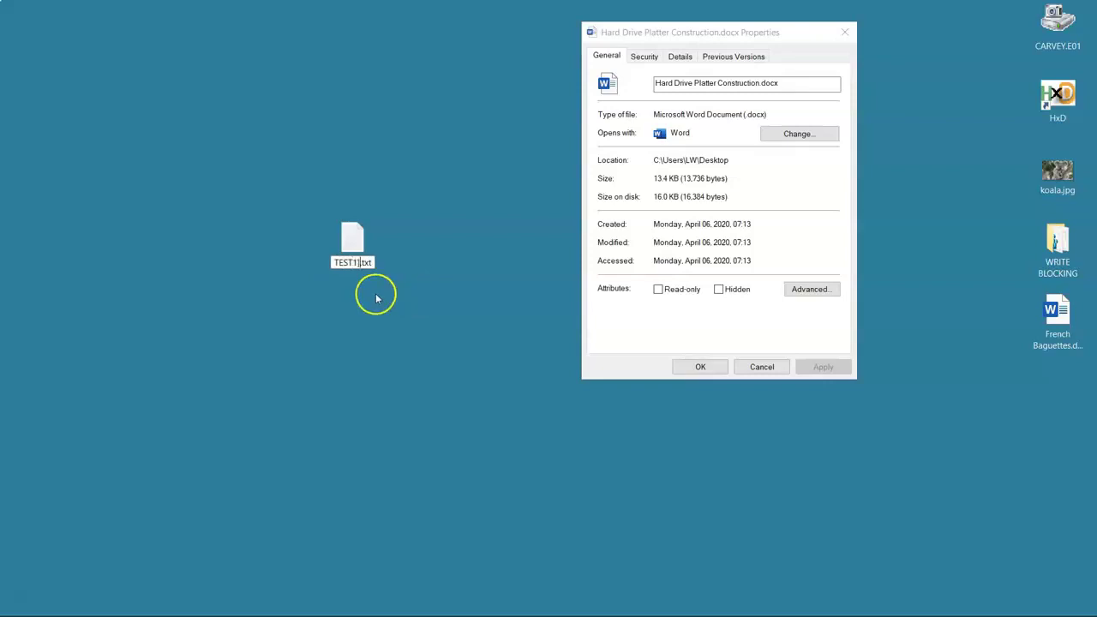
pyautogui.click(360, 243)
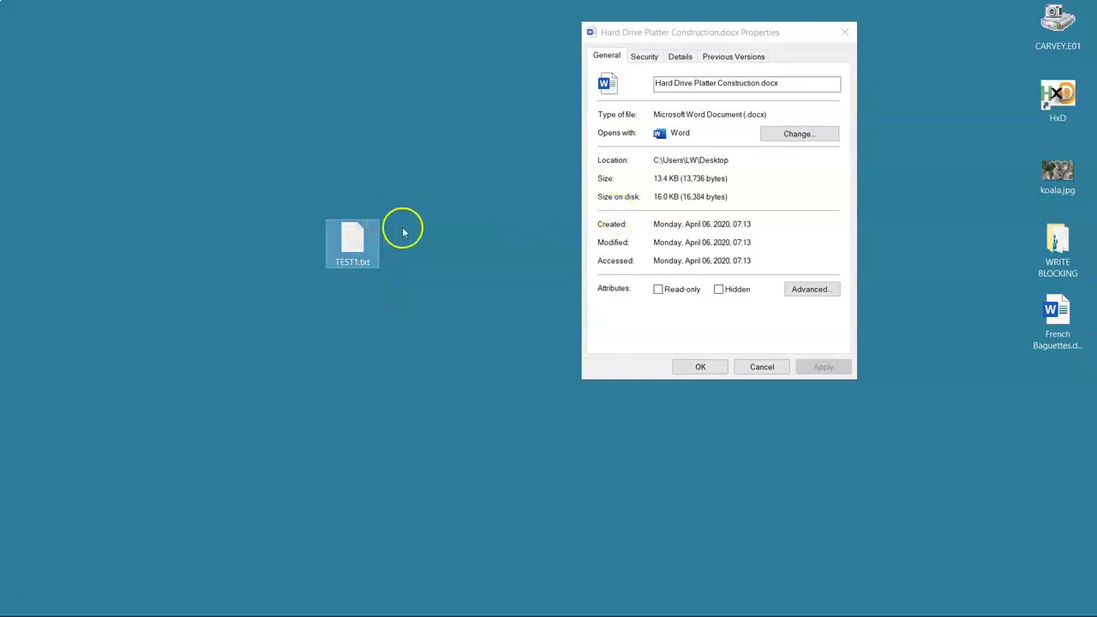
# Check TEST1.txt's Properties, confirming 0 bytes size and size on disk, then close them.
pyautogui.rightClick(355, 245)
pyautogui.click(401, 606)
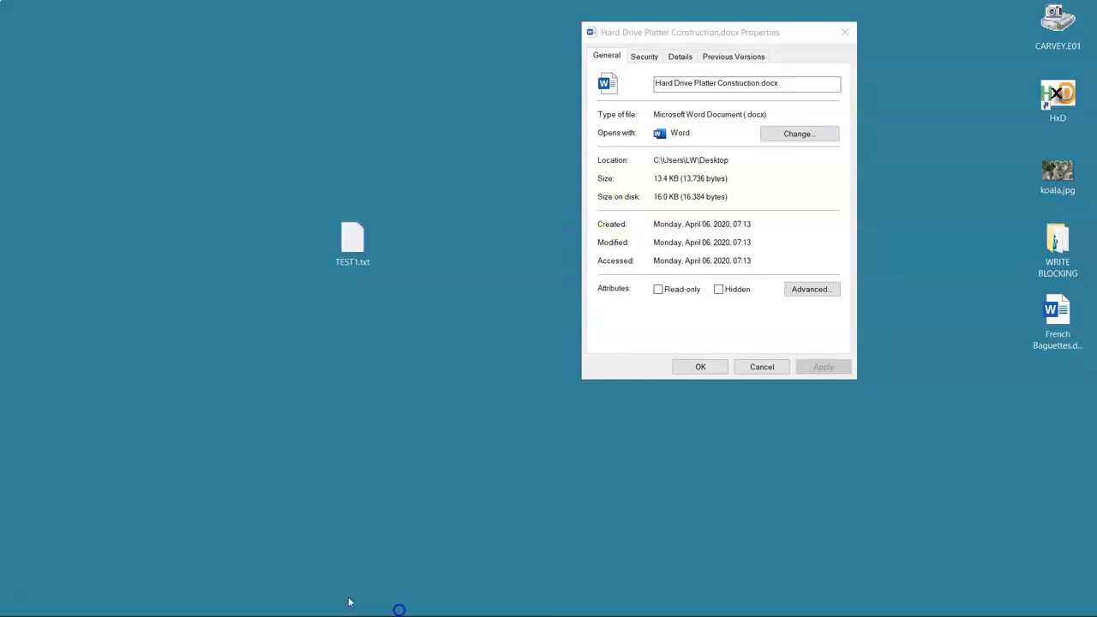
pyautogui.moveTo(467, 400); pyautogui.dragTo(402, 402)
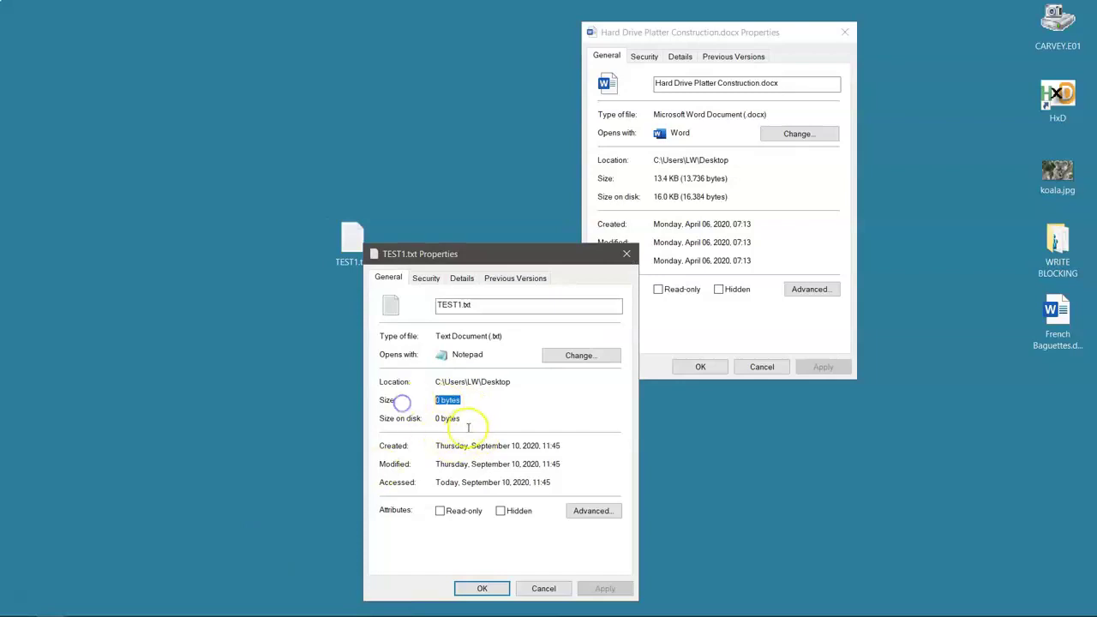
pyautogui.moveTo(468, 418); pyautogui.dragTo(403, 418)
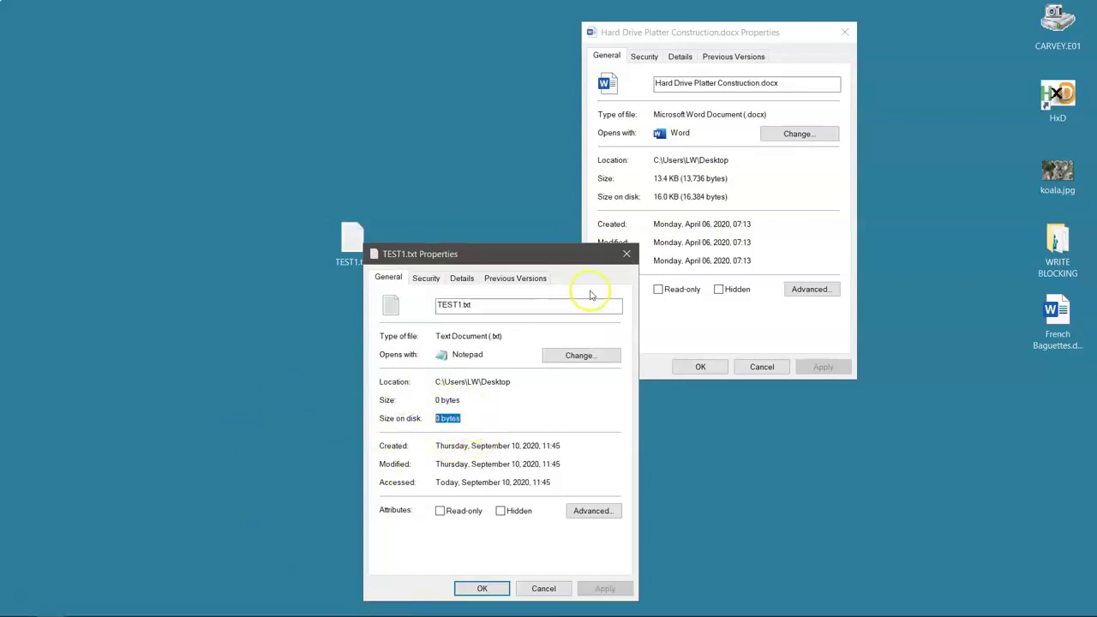
pyautogui.click(624, 254)
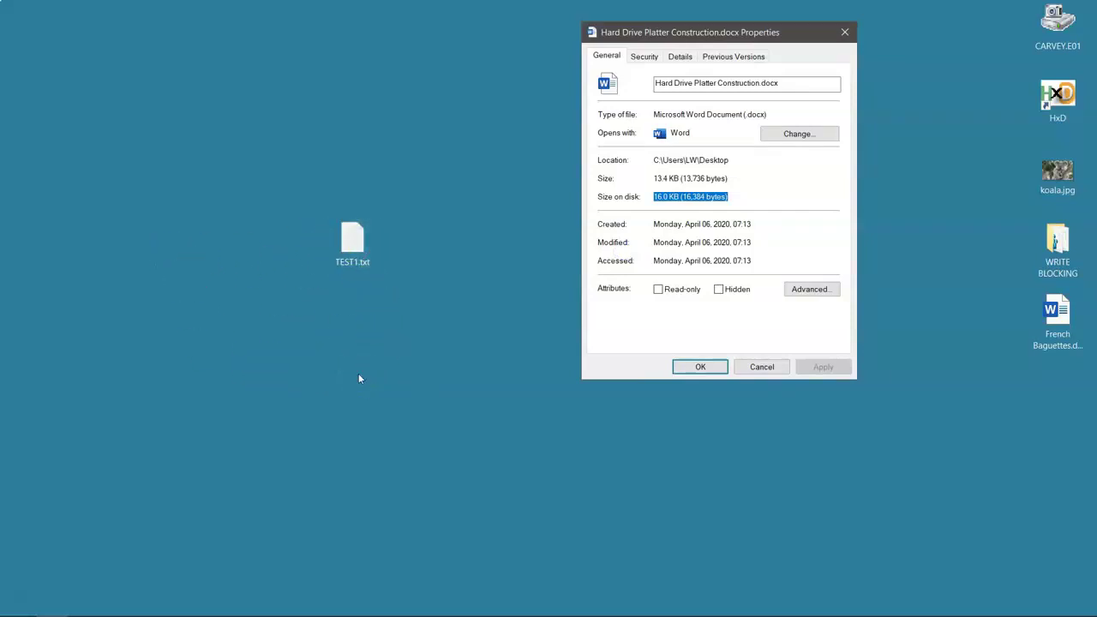
# Paste eight identical lines into TEST1.txt in Notepad, save the file, and close Notepad.
pyautogui.doubleClick(353, 240)
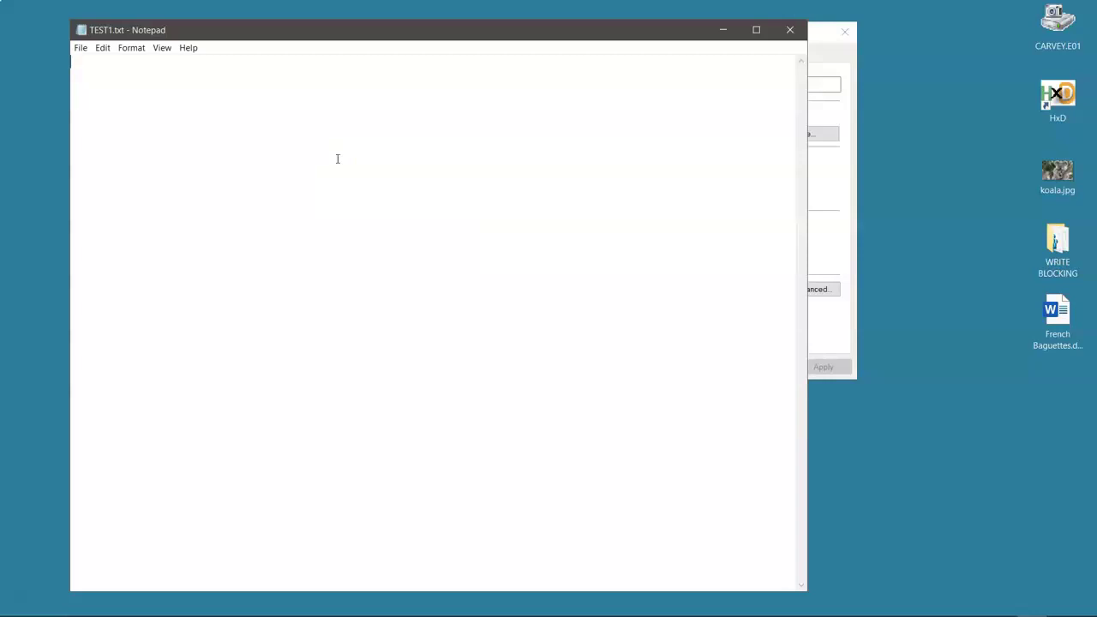
pyautogui.write('Kevin is the bestest guy in the whole world! Kevin is the bestest guy in the whole world! Kevin is the bestest guy in the whole world! Kevin is the bestest guy in the whole world! Kevin is the bestest guy in the whole world! Kevin is the bestest guy in the whole world! Kevin is the bestest guy in the whole world! Kevin is the bestest guy in the whole world!')
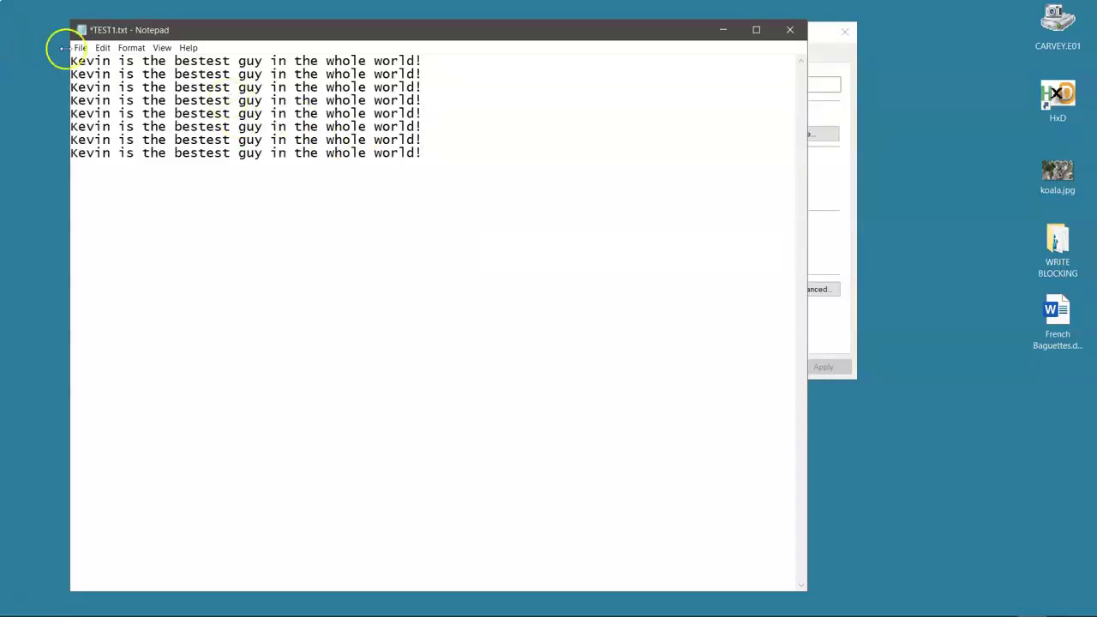
pyautogui.click(81, 47)
pyautogui.click(99, 105)
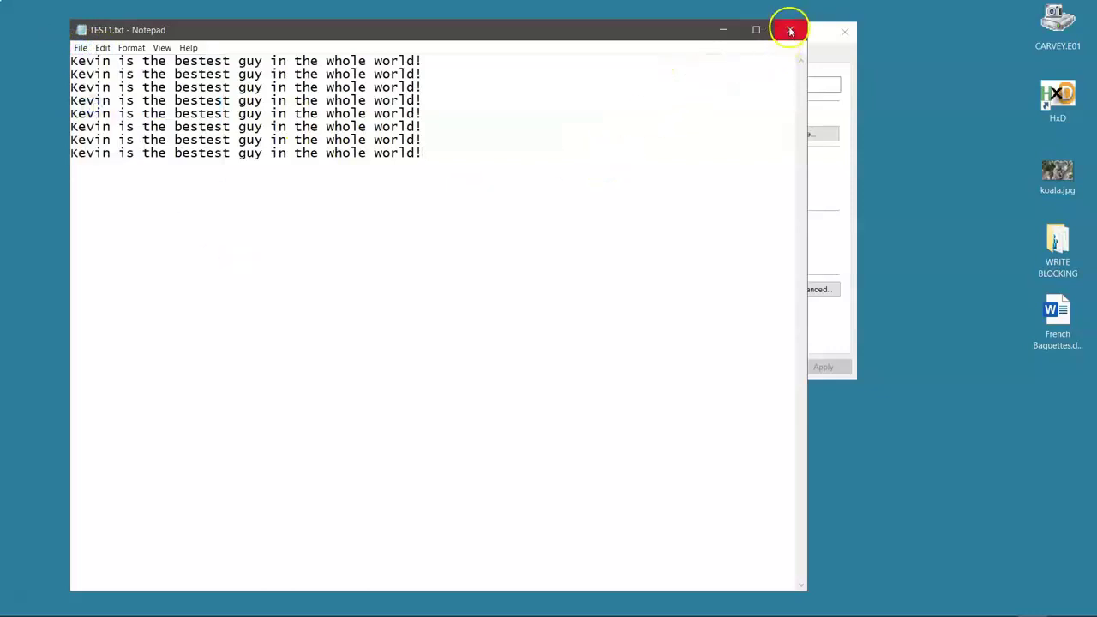
pyautogui.click(790, 31)
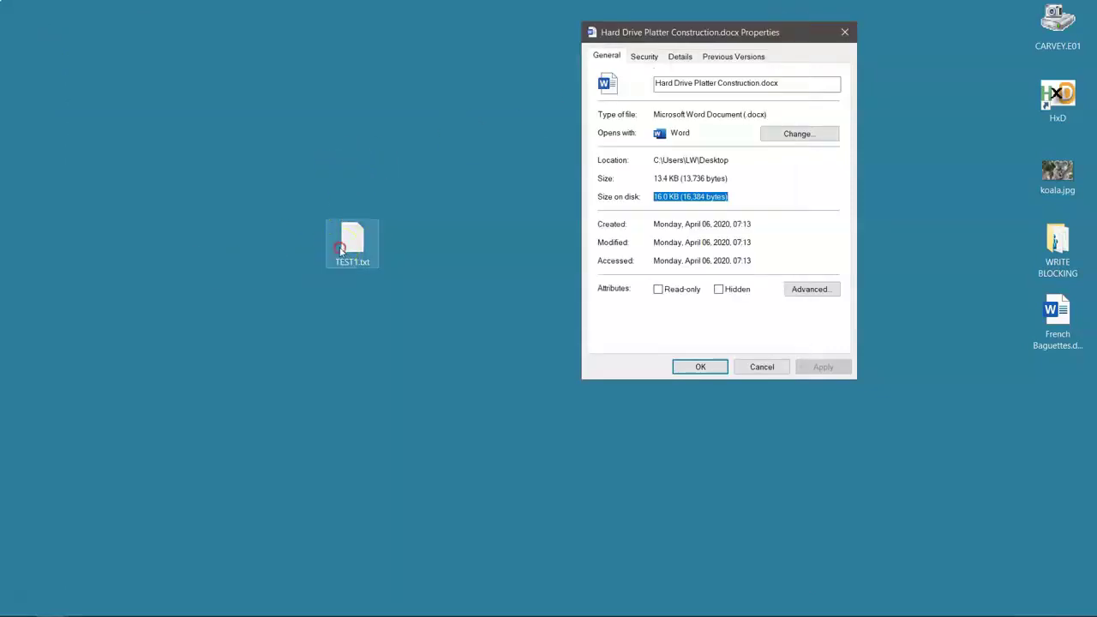
# Check TEST1.txt's Properties showing 366 bytes and 0 bytes on disk, then close them.
pyautogui.rightClick(341, 250)
pyautogui.click(382, 607)
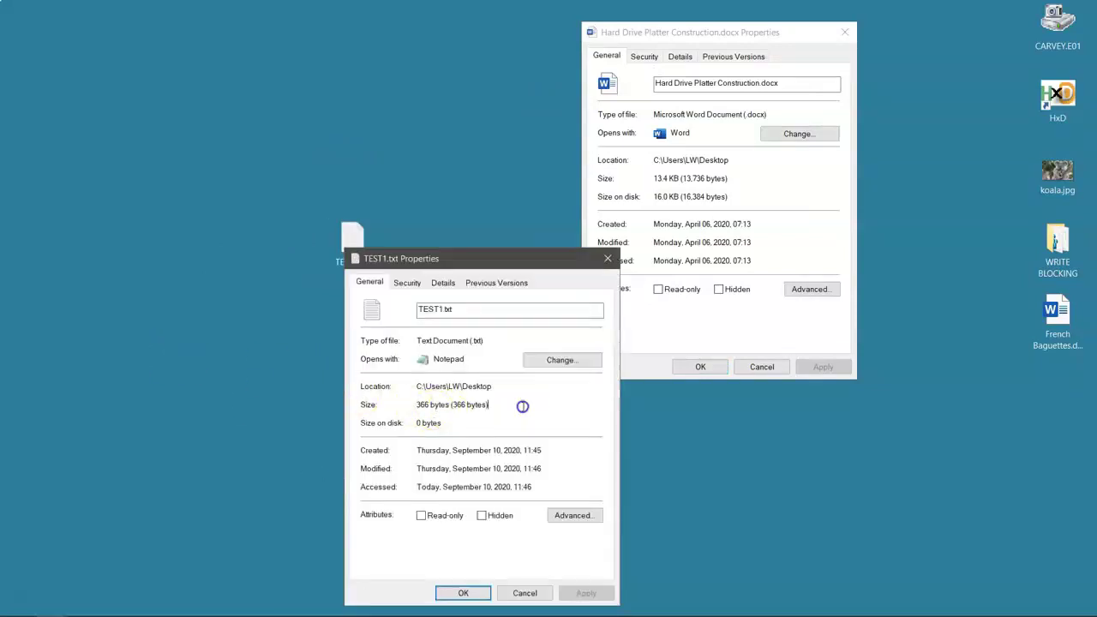
pyautogui.moveTo(523, 407); pyautogui.dragTo(352, 394)
pyautogui.moveTo(445, 423); pyautogui.dragTo(386, 426)
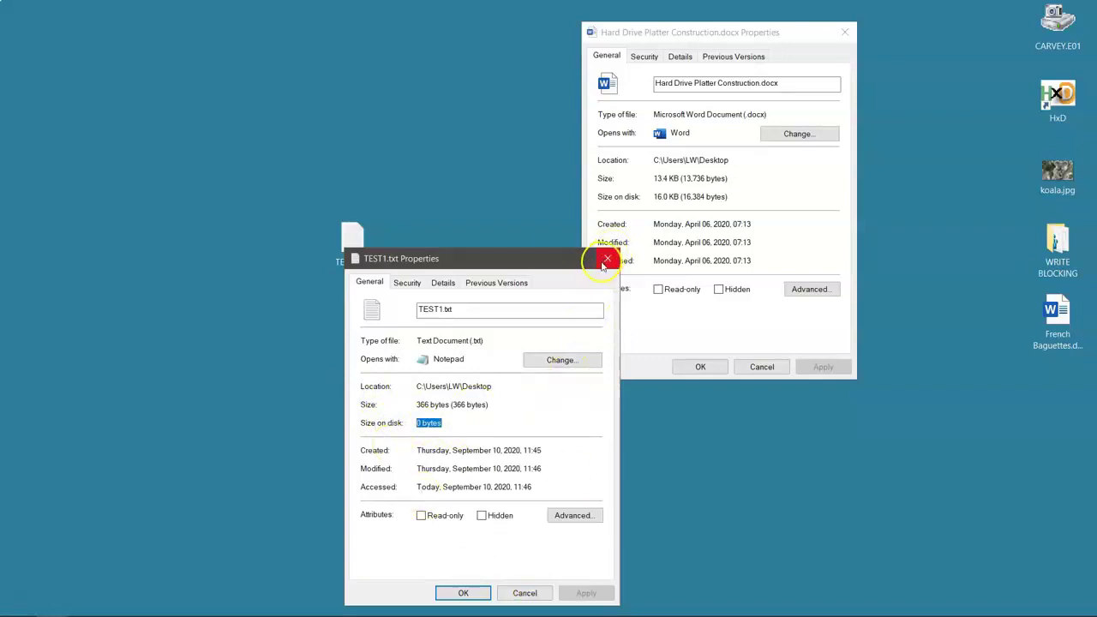
pyautogui.click(605, 259)
# Reopen and close TEST1.txt in Notepad, then recheck Properties for 0 bytes on disk.
pyautogui.doubleClick(352, 240)
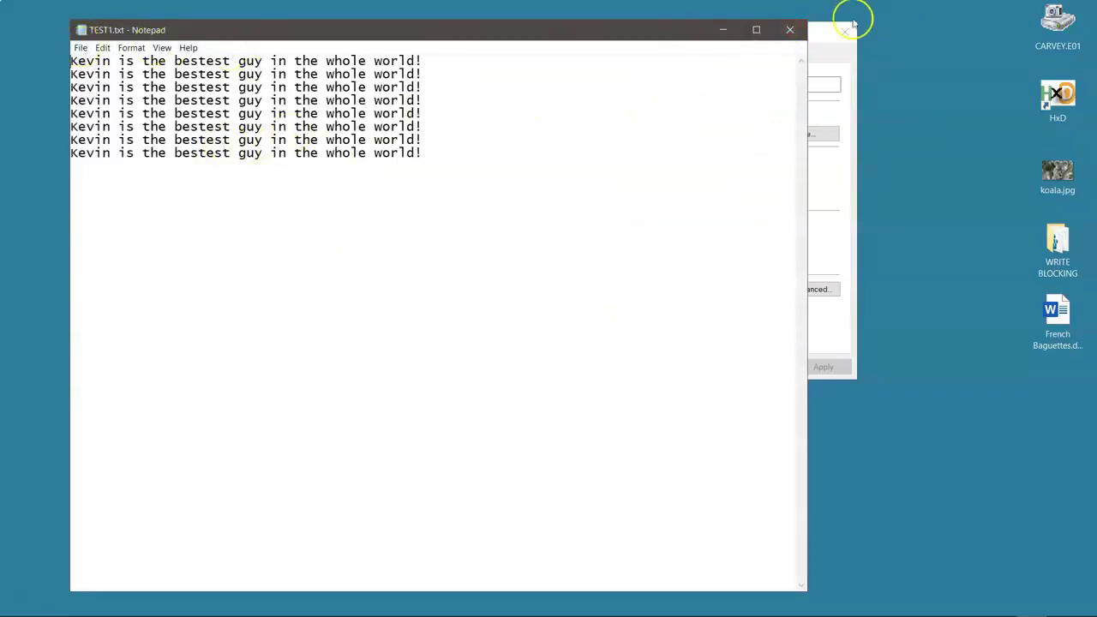
pyautogui.click(789, 30)
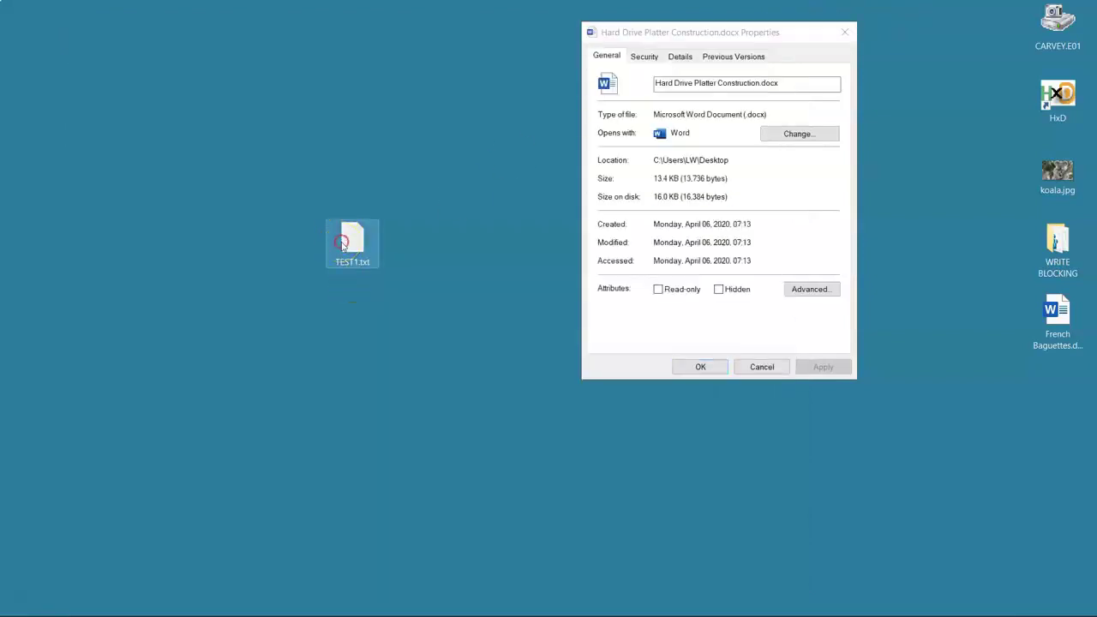
pyautogui.rightClick(343, 242)
pyautogui.click(383, 606)
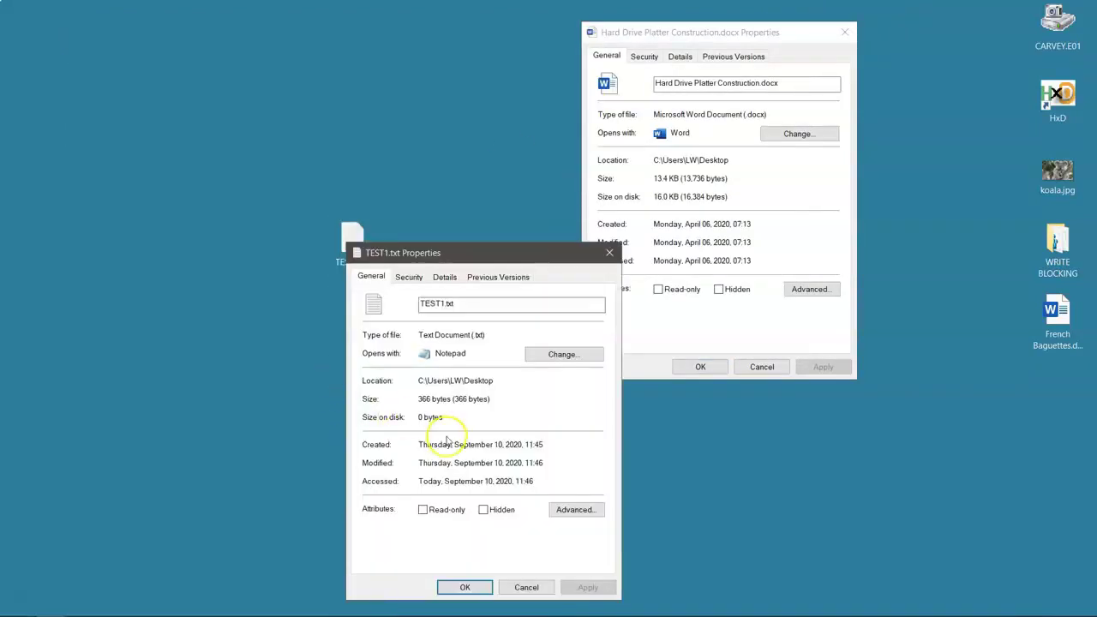
pyautogui.moveTo(448, 417); pyautogui.dragTo(355, 417)
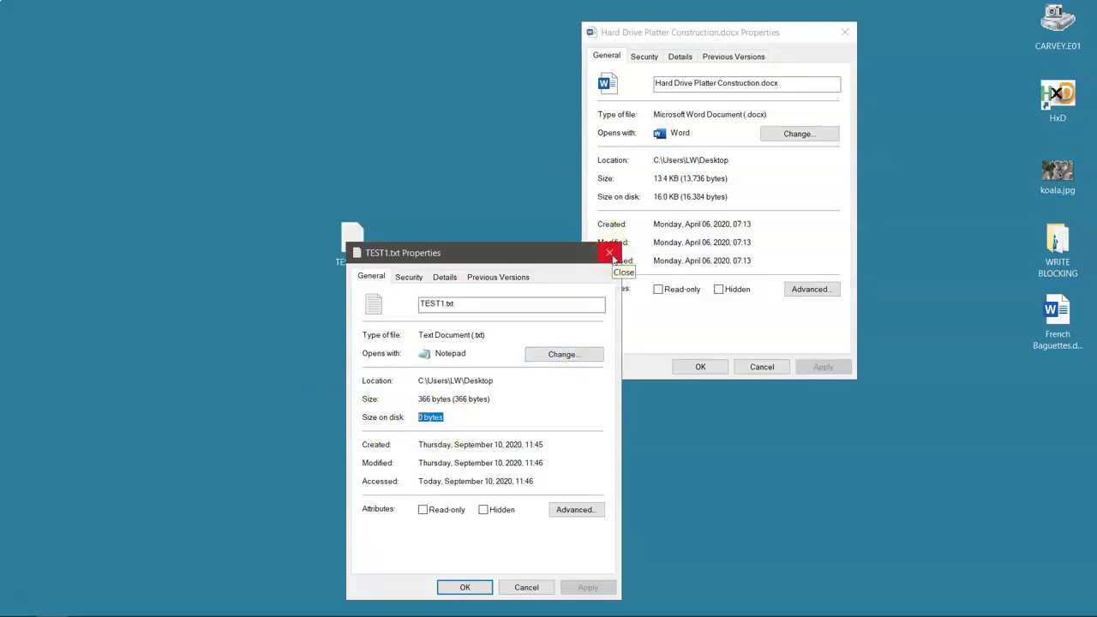
# Paste the lines again into TEST1.txt to make sixteen lines, save, and close Notepad.
pyautogui.click(613, 254)
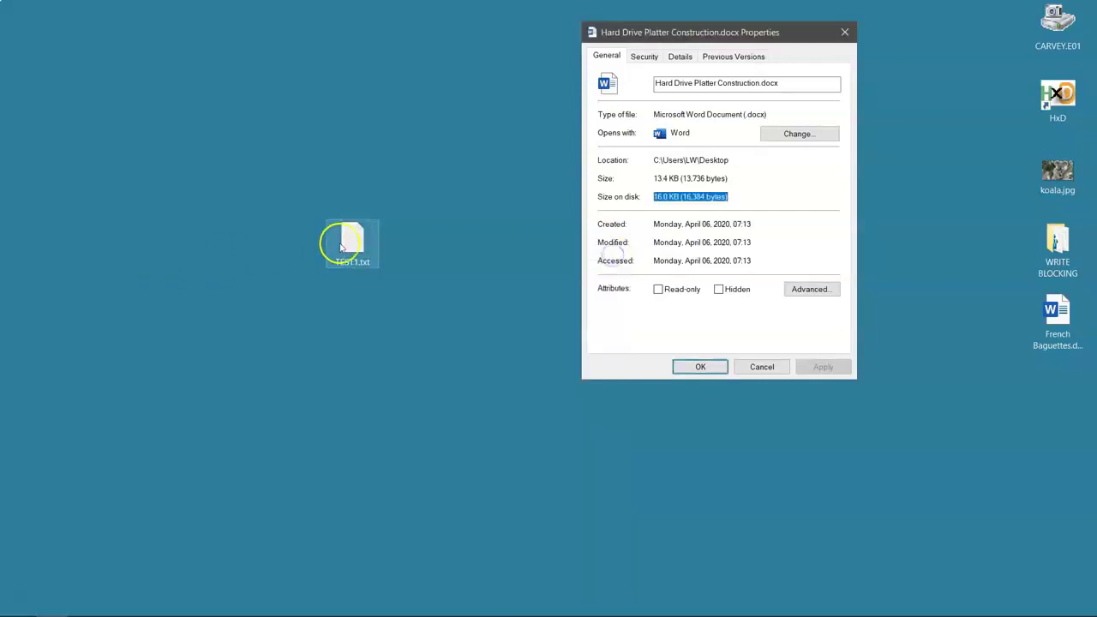
pyautogui.doubleClick(353, 240)
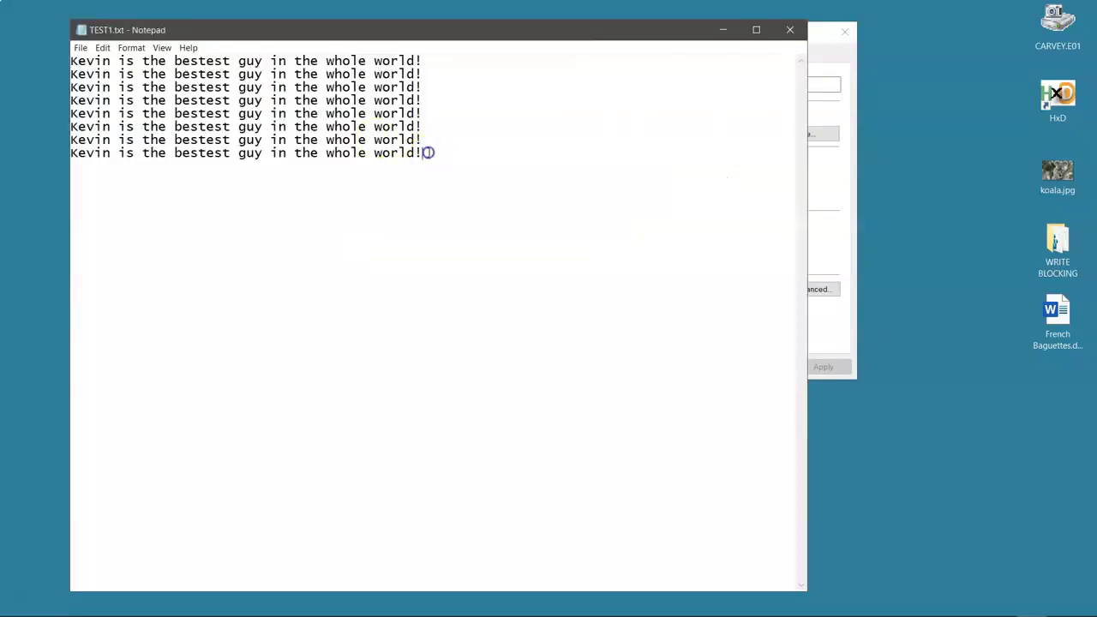
pyautogui.write('Kevin is the bestest guy in the whole world! Kevin is the bestest guy in the whole world! Kevin is the bestest guy in the whole world! Kevin is the bestest guy in the whole world! Kevin is the bestest guy in the whole world! Kevin is the bestest guy in the whole world! Kevin is the bestest guy in the whole world! Kevin is the bestest guy in the whole world!')
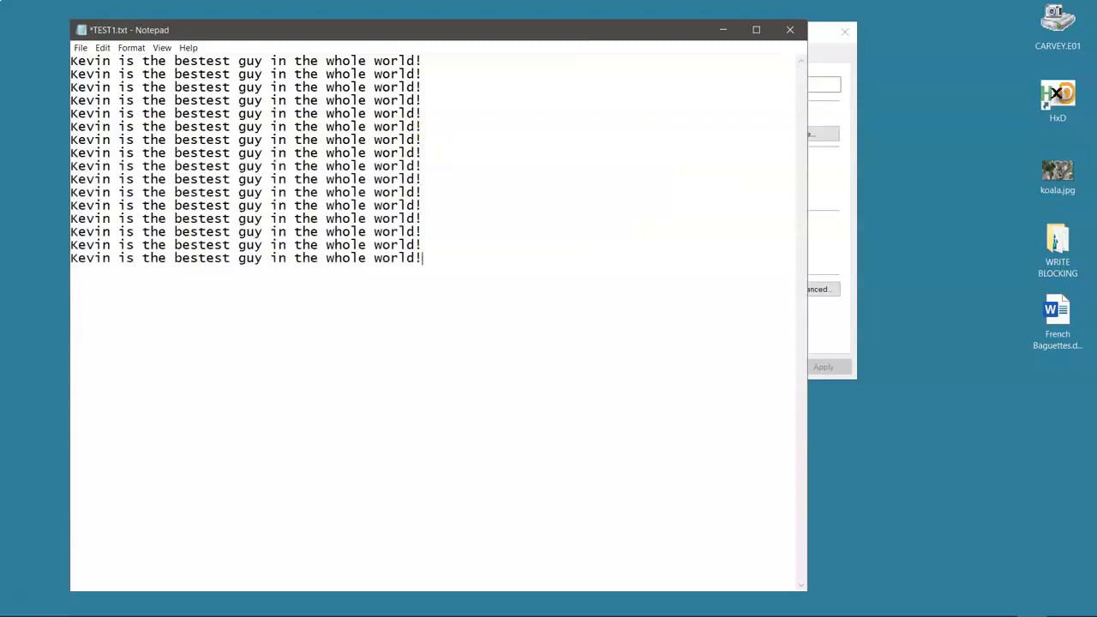
pyautogui.click(79, 48)
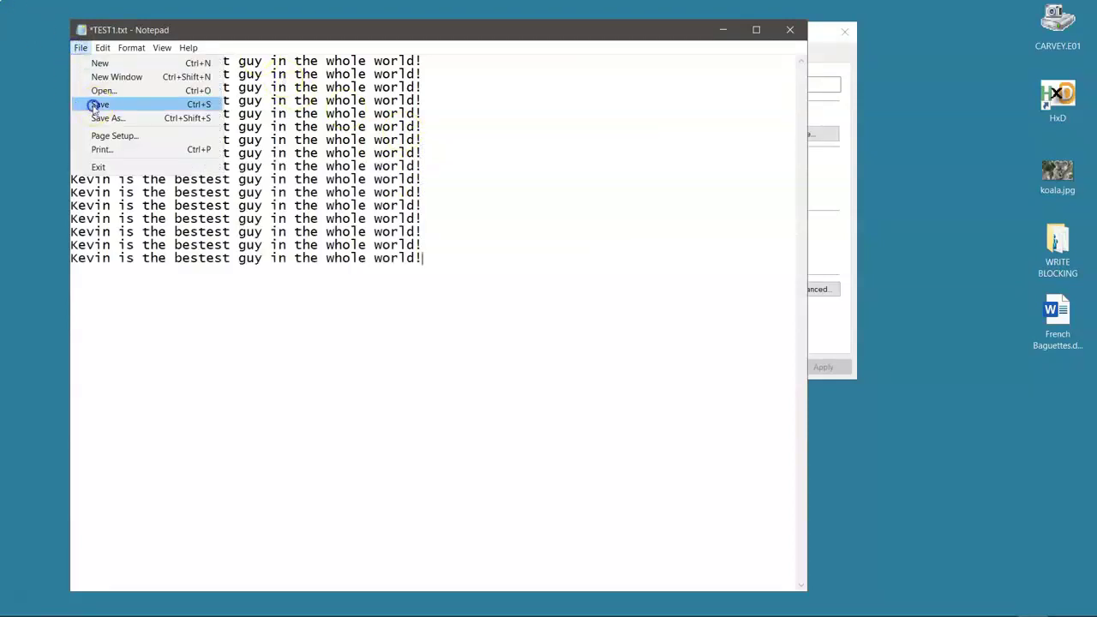
pyautogui.click(90, 106)
pyautogui.click(791, 32)
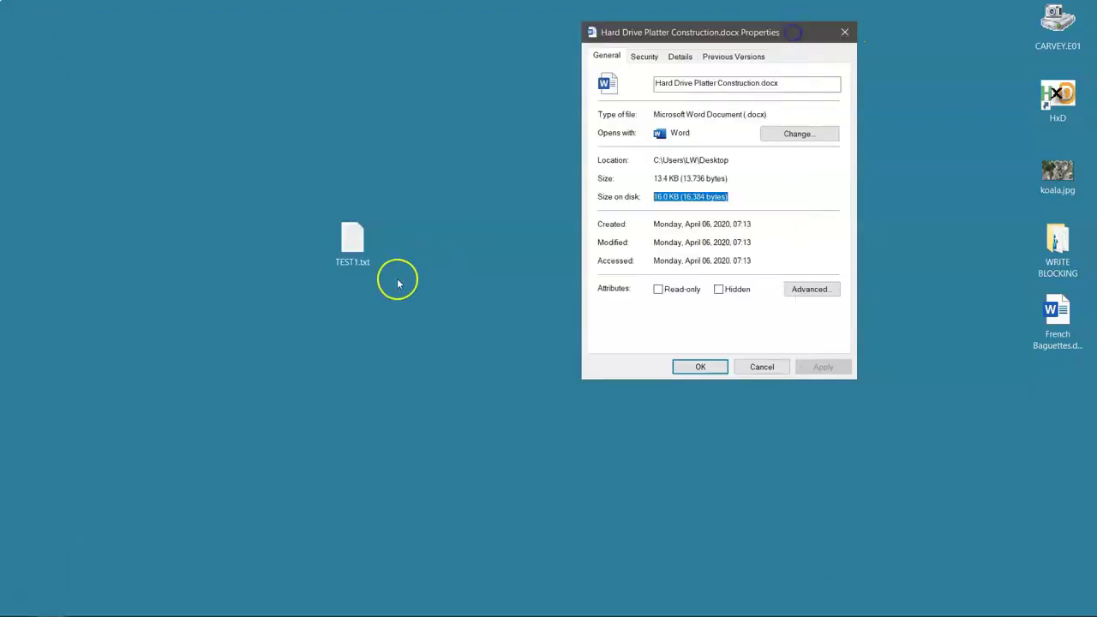
# Check TEST1.txt's Properties showing 734 bytes and 4.00 KB on disk, then close them.
pyautogui.rightClick(351, 247)
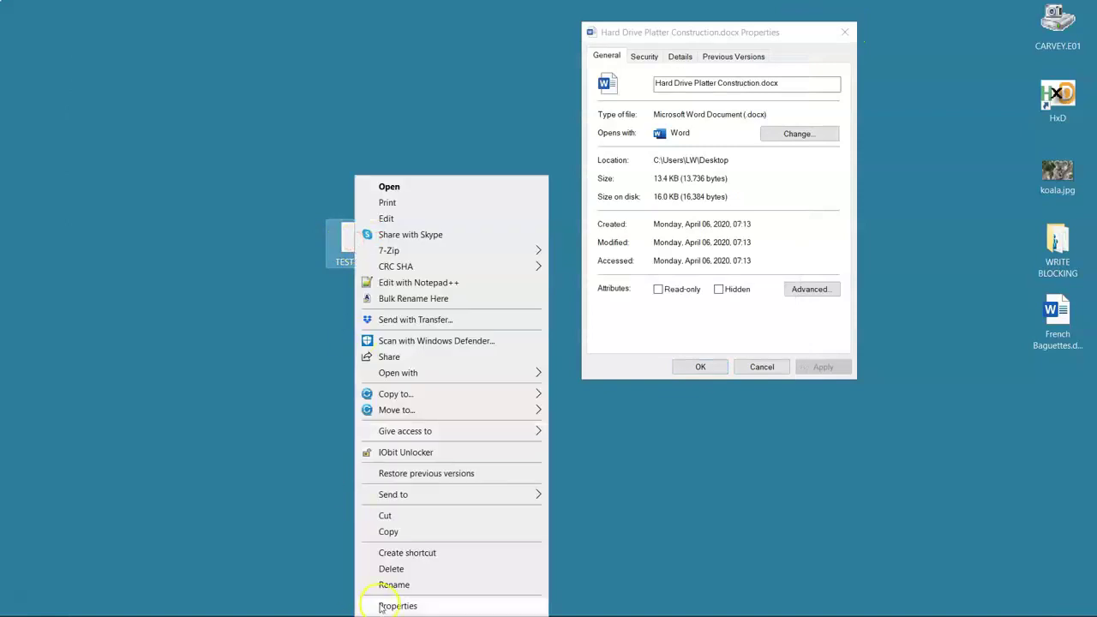
pyautogui.click(377, 606)
pyautogui.moveTo(433, 417); pyautogui.dragTo(514, 417)
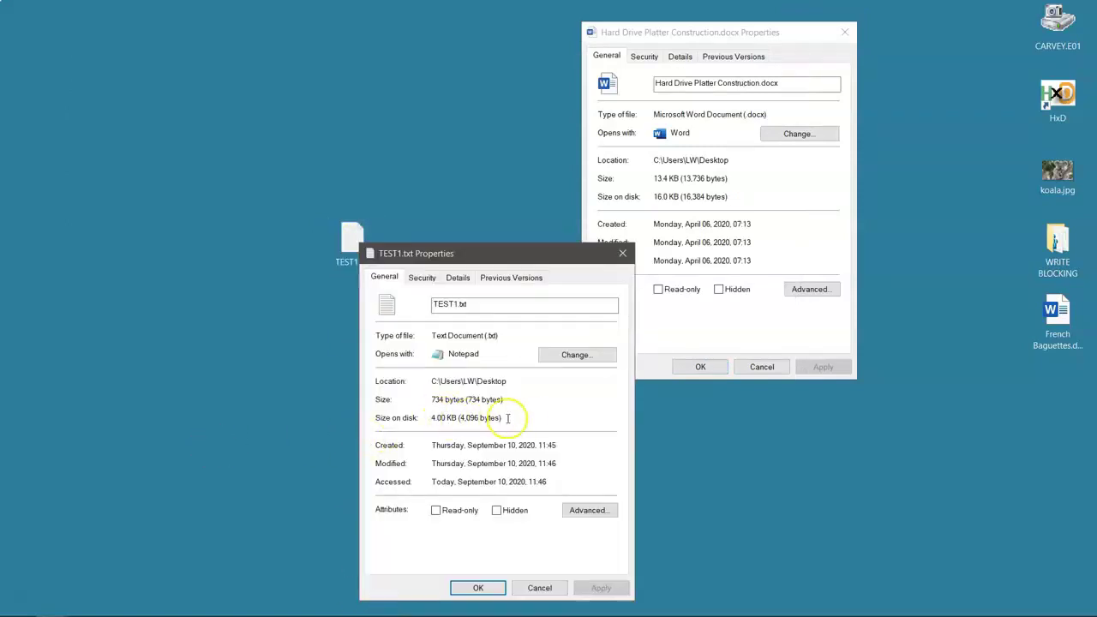
pyautogui.click(439, 420)
pyautogui.moveTo(431, 418); pyautogui.dragTo(524, 419)
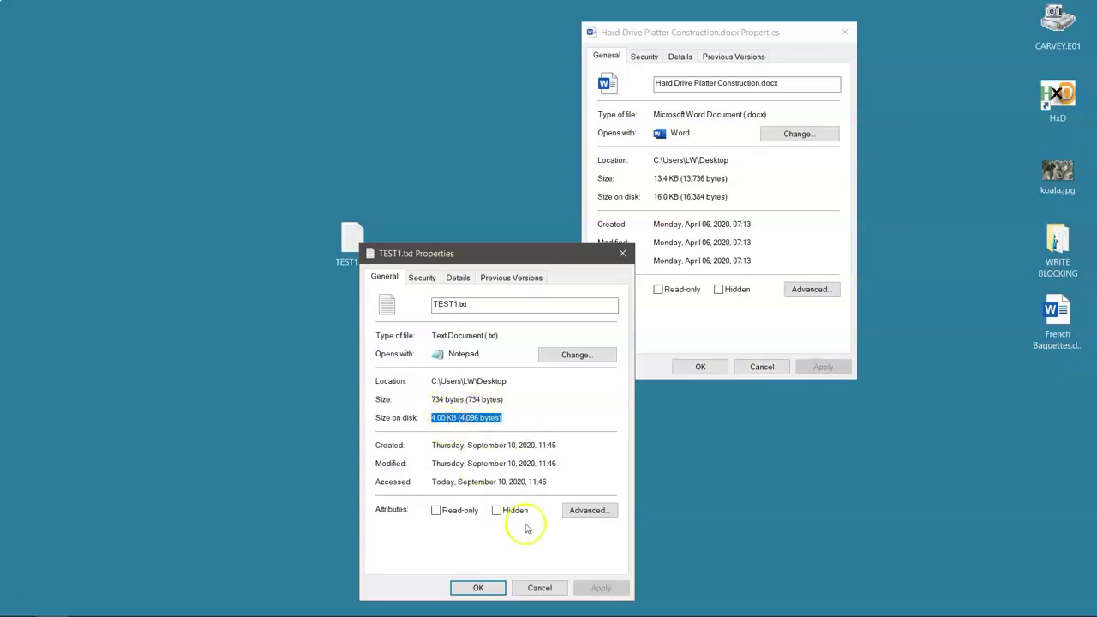
pyautogui.click(524, 588)
# Delete lines 2–16 from TEST1.txt in Notepad and save the one-line file.
pyautogui.click(353, 247)
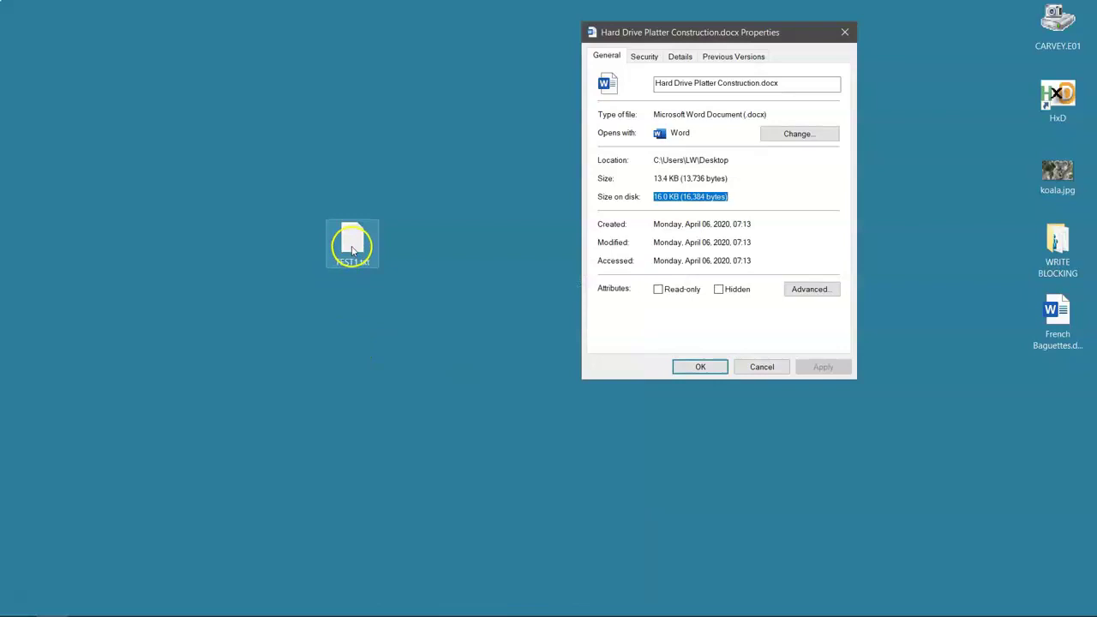
pyautogui.doubleClick(353, 247)
pyautogui.moveTo(437, 257); pyautogui.dragTo(69, 77)
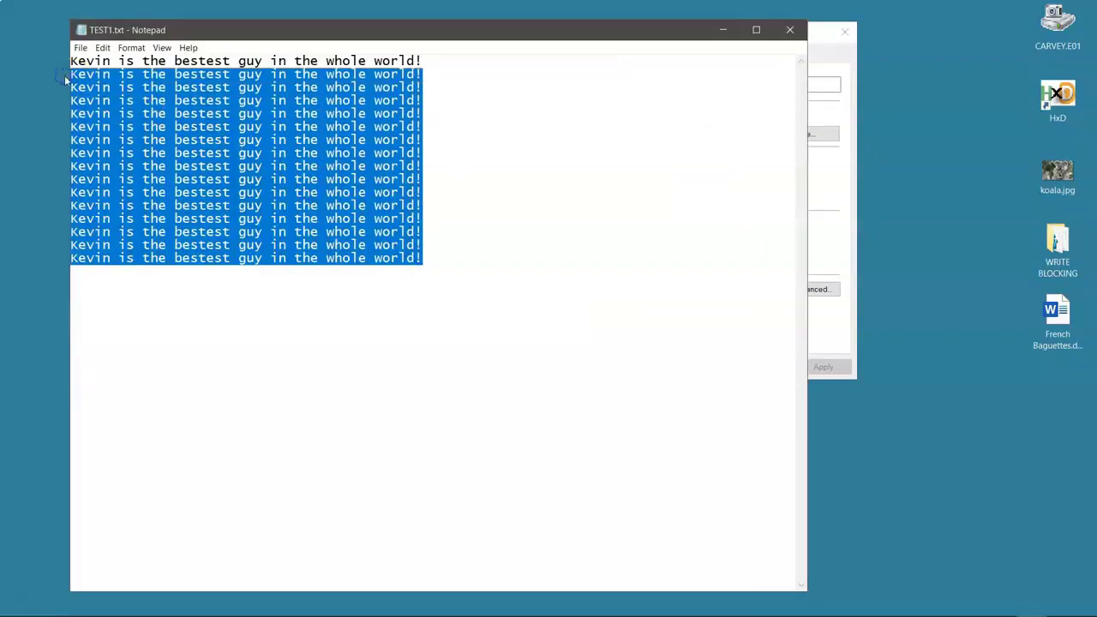
pyautogui.press('Delete')
pyautogui.click(81, 47)
pyautogui.click(83, 103)
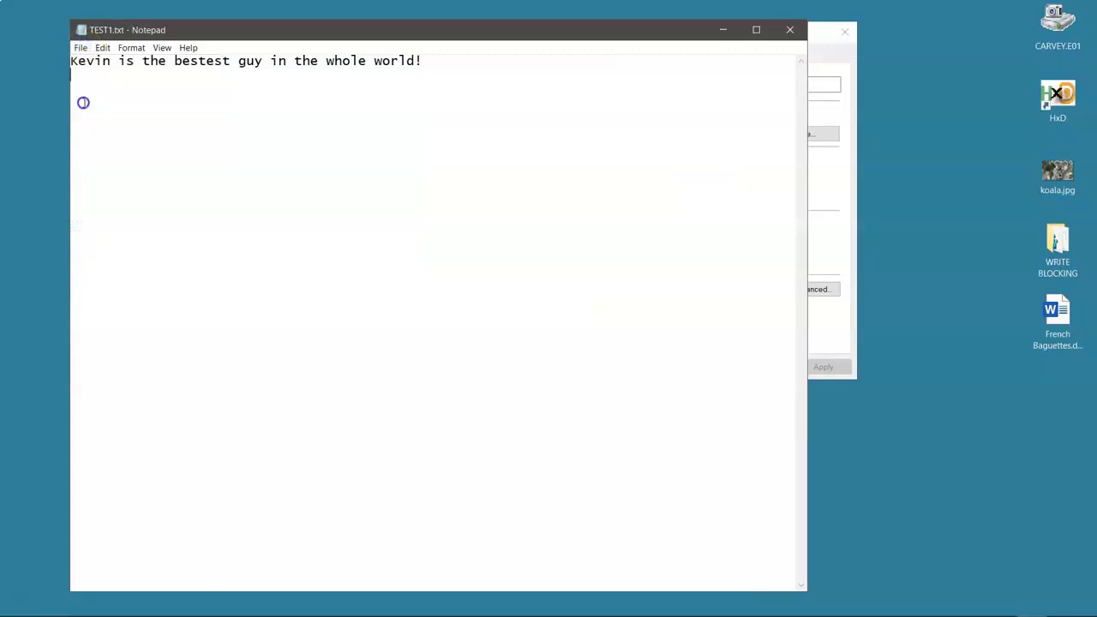
# Close Notepad and highlight TEST1.txt's 4.00 KB size on disk beside its 46 bytes size.
pyautogui.click(789, 30)
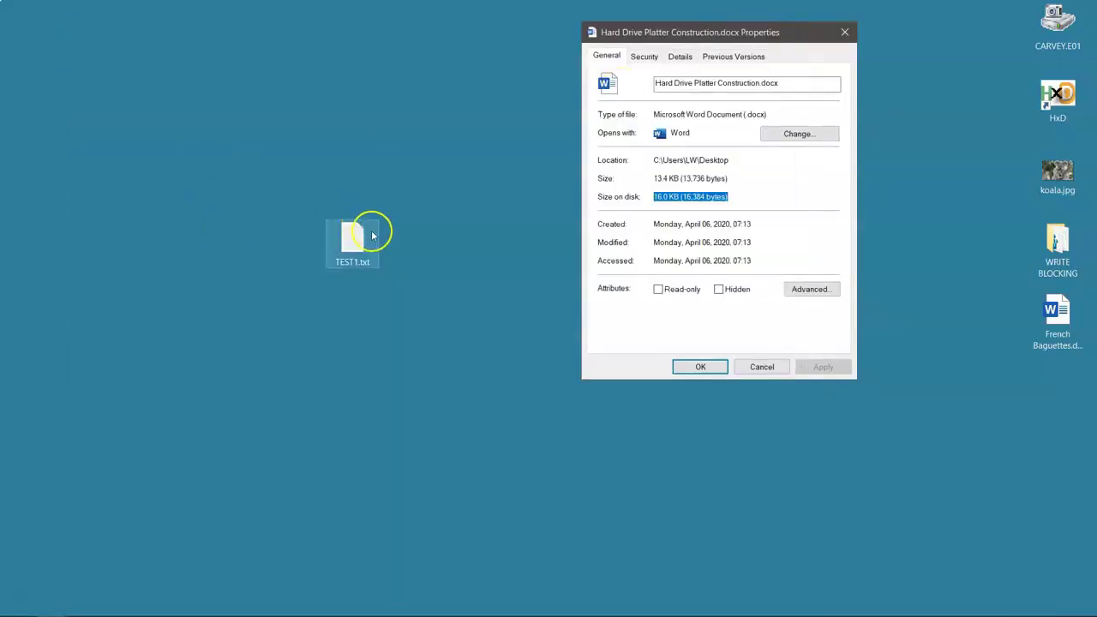
pyautogui.rightClick(360, 238)
pyautogui.click(385, 600)
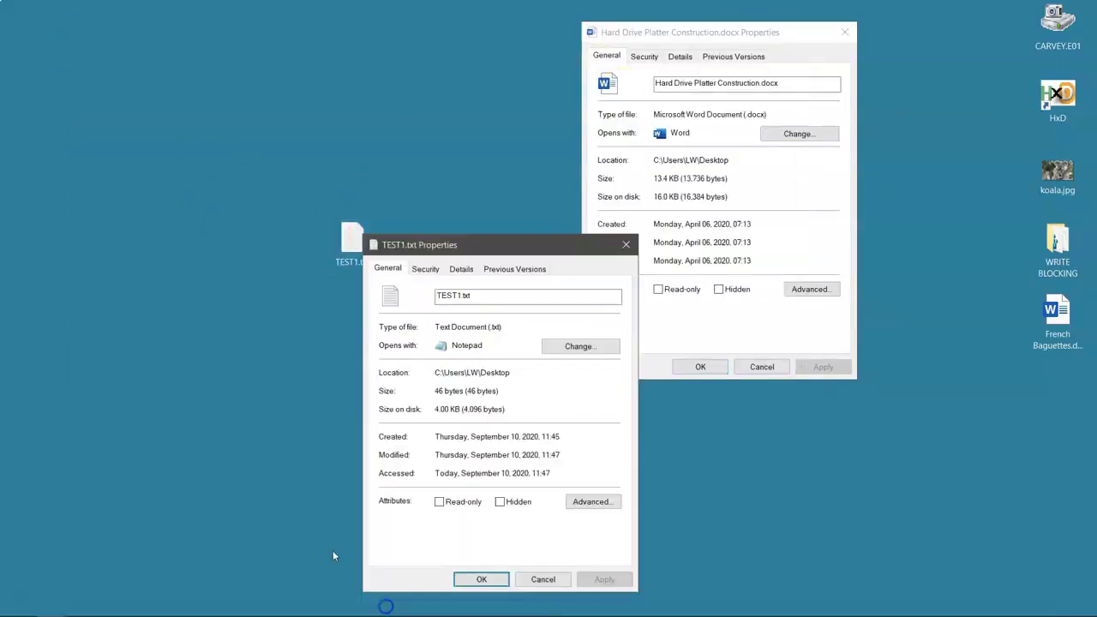
pyautogui.moveTo(506, 409); pyautogui.dragTo(415, 404)
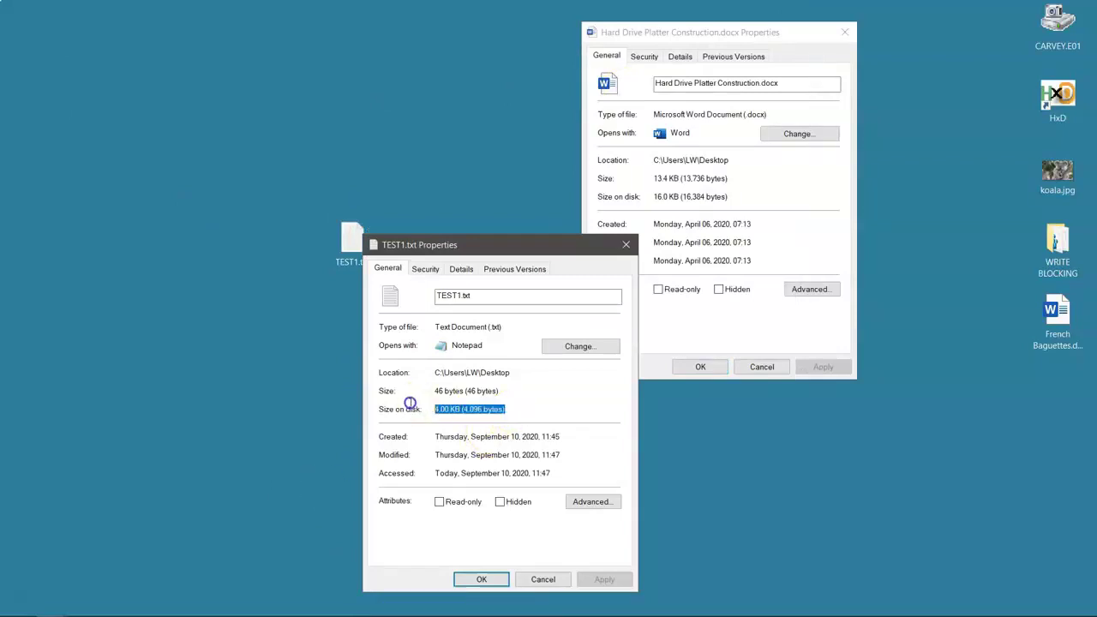